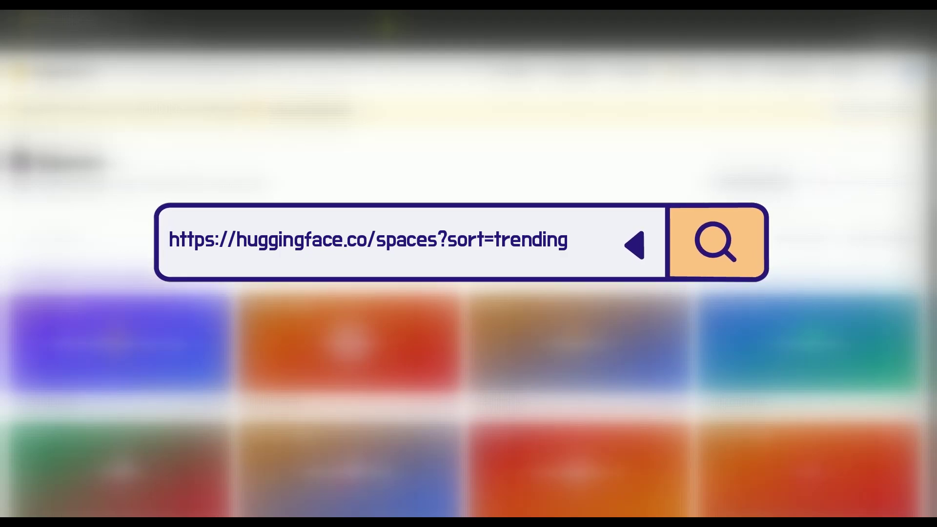
{"action": "middle_click", "coordinate": [531, 145]}
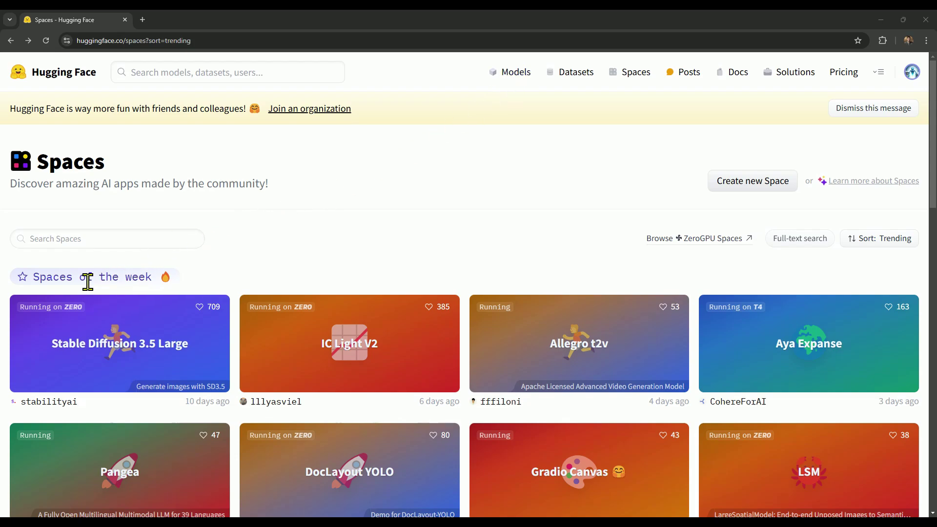
{"action": "scroll", "coordinate": [73, 317], "scroll_direction": "down", "scroll_amount": 6}
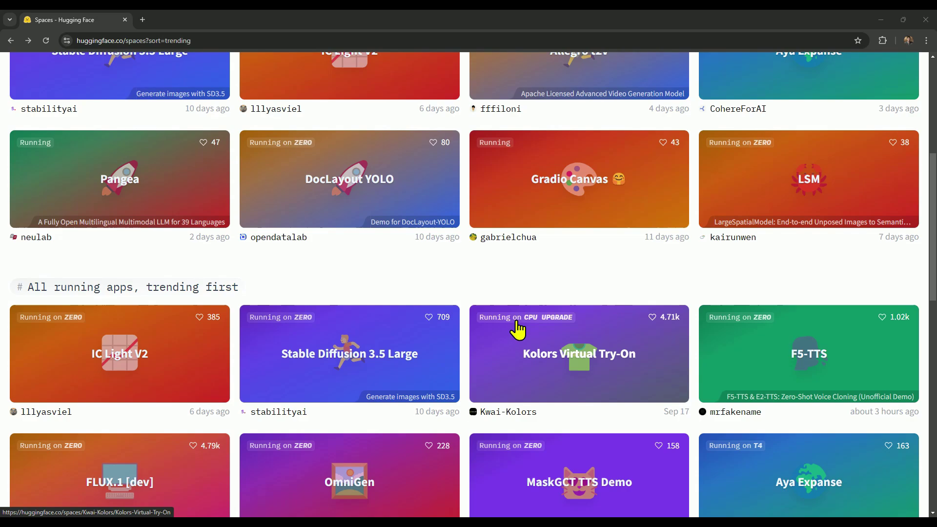
{"action": "scroll", "coordinate": [518, 330], "scroll_direction": "down", "scroll_amount": 8}
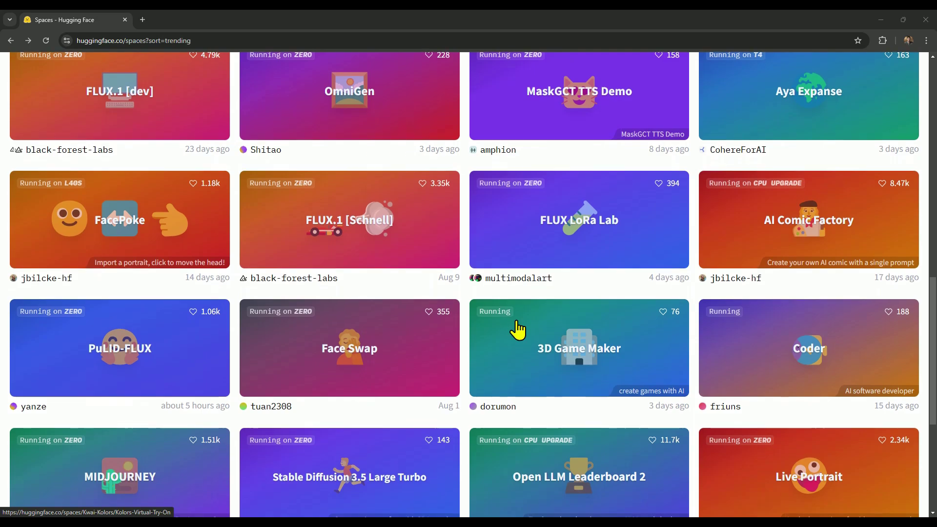
{"action": "scroll", "coordinate": [517, 330], "scroll_direction": "down", "scroll_amount": 5}
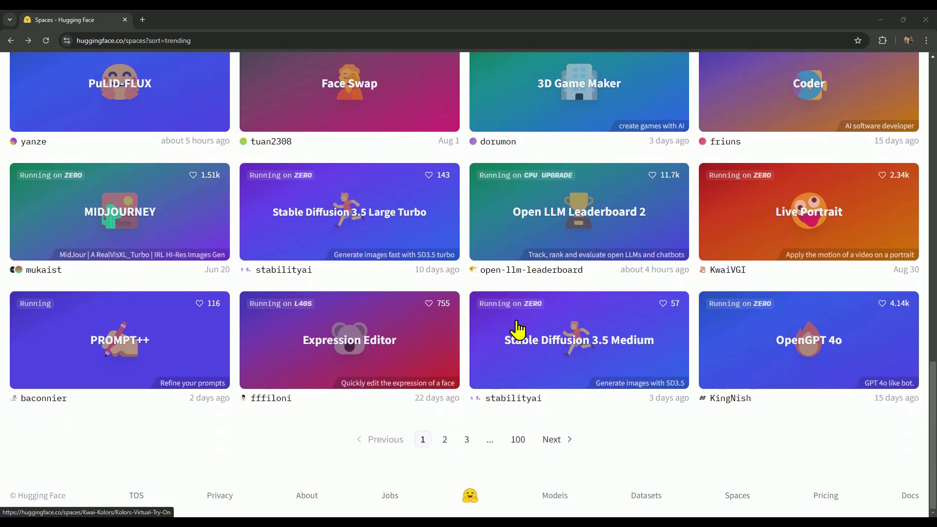
{"action": "scroll", "coordinate": [518, 330], "scroll_direction": "up", "scroll_amount": 10}
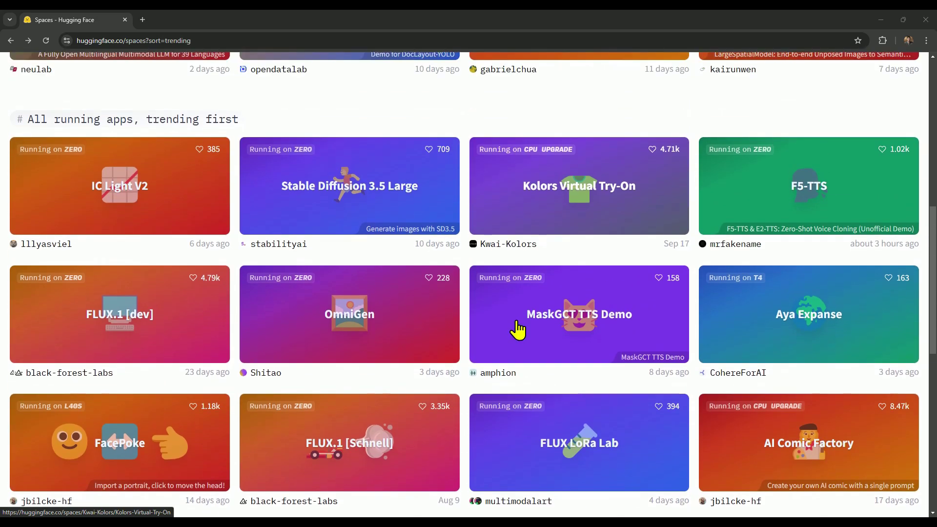
{"action": "scroll", "coordinate": [518, 330], "scroll_direction": "up", "scroll_amount": 10}
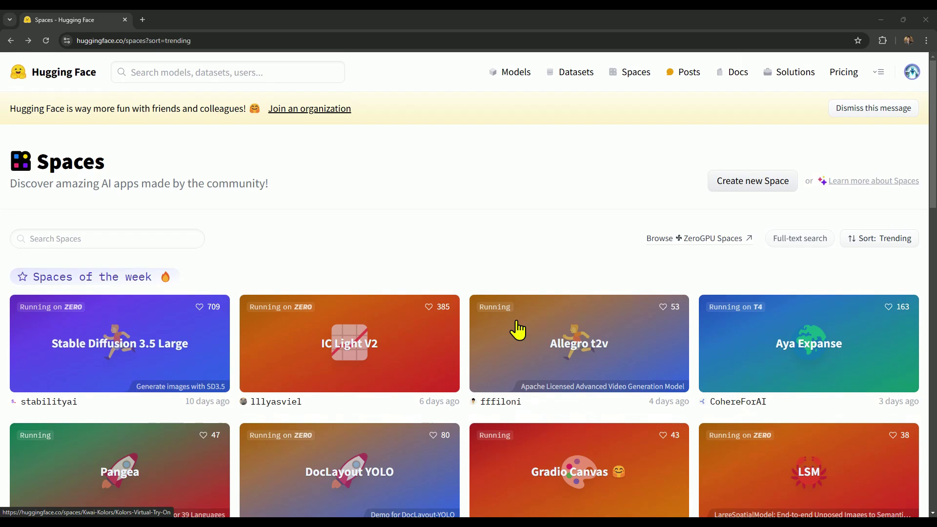
Search Spaces for 'face poke' and open the most popular FacePoke Space.
{"action": "left_click", "coordinate": [78, 234]}
{"action": "type", "text": "face"}
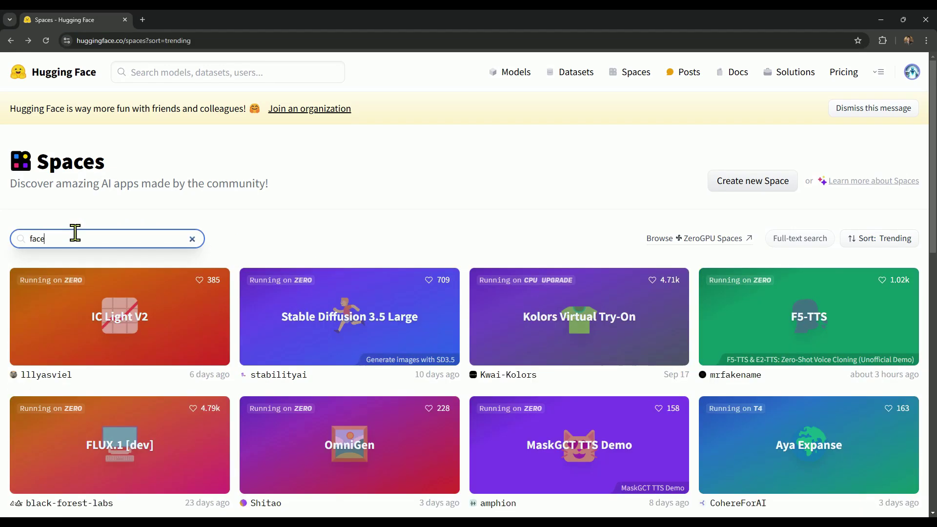
{"action": "type", "text": " poke"}
{"action": "left_click", "coordinate": [112, 320]}
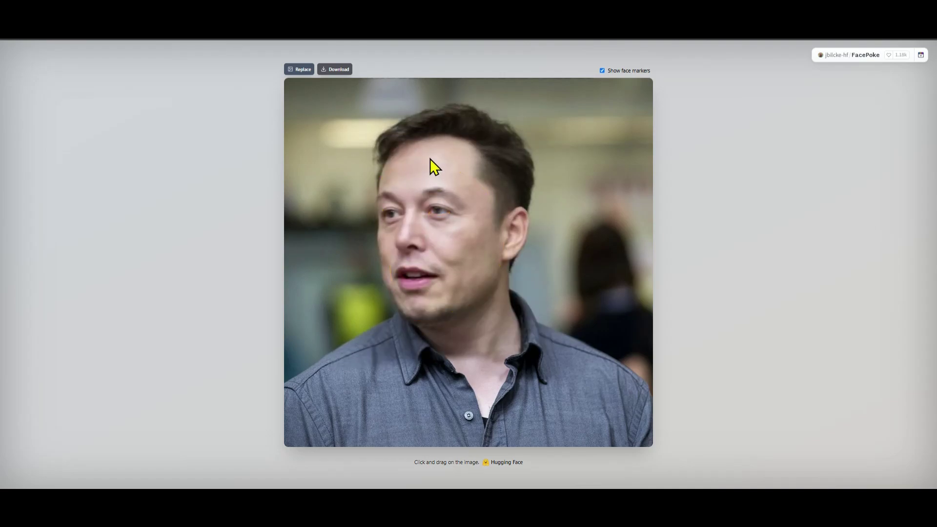
Drag the portrait's face markers to turn and tilt the head, reshape the eye, and open the mouth.
{"action": "left_click_drag", "start_coordinate": [430, 159], "coordinate": [432, 137]}
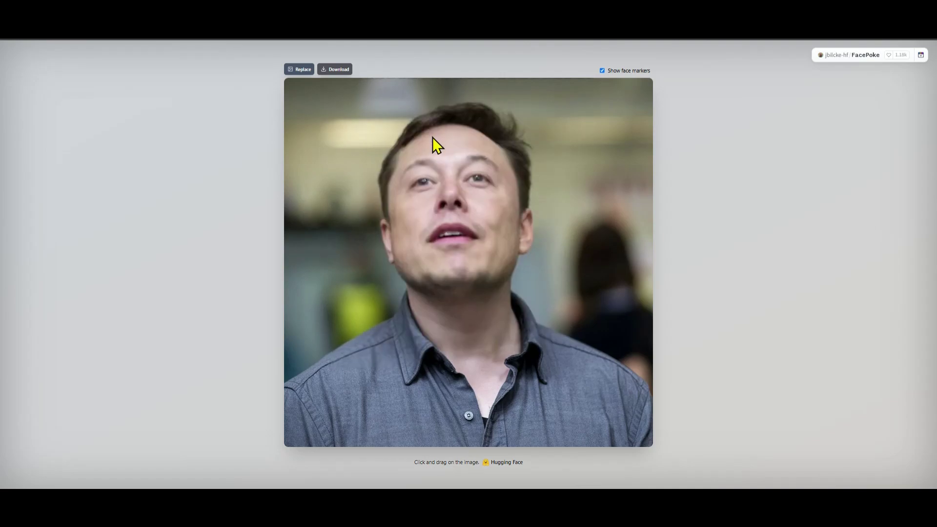
{"action": "left_click_drag", "start_coordinate": [453, 289], "coordinate": [460, 350]}
{"action": "left_click_drag", "start_coordinate": [546, 235], "coordinate": [546, 214]}
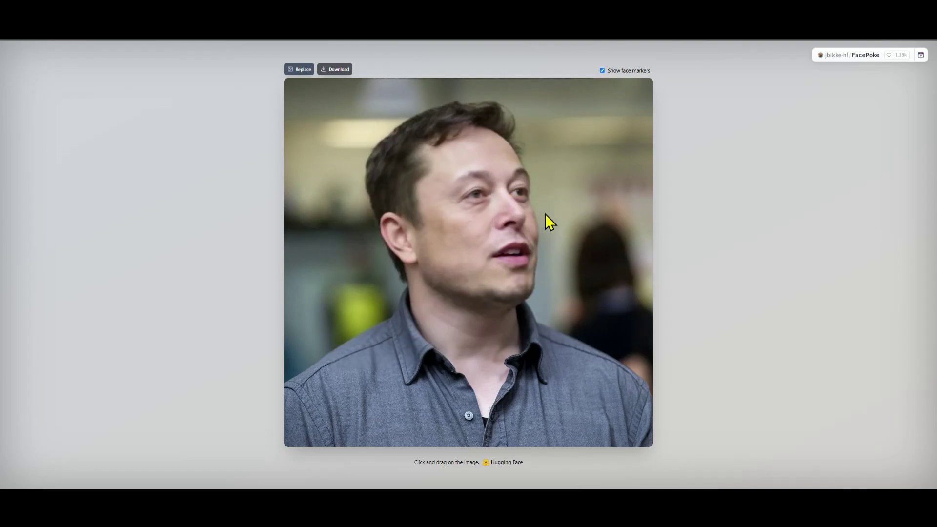
{"action": "left_click_drag", "start_coordinate": [335, 184], "coordinate": [362, 209]}
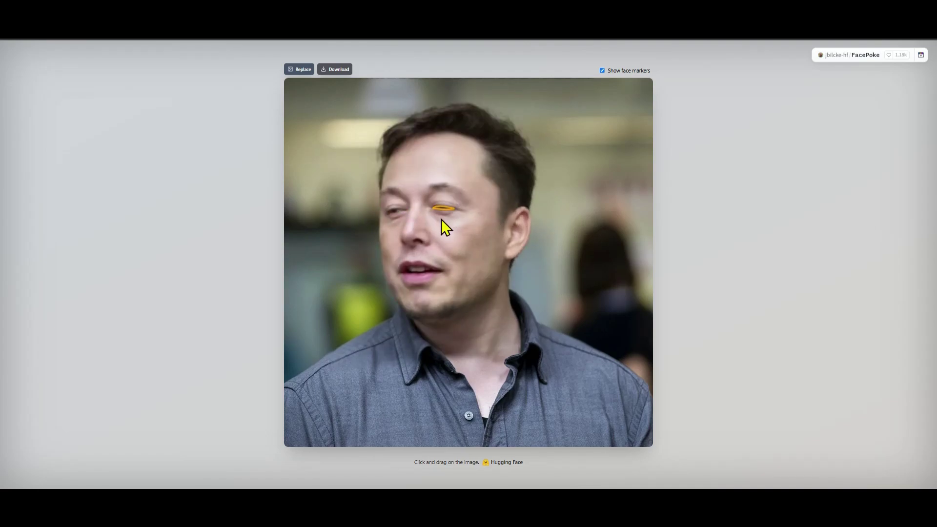
{"action": "mouse_move", "coordinate": [445, 193]}
{"action": "left_mouse_down"}
{"action": "mouse_move", "coordinate": [443, 209]}
{"action": "mouse_move", "coordinate": [444, 195]}
{"action": "left_mouse_up"}
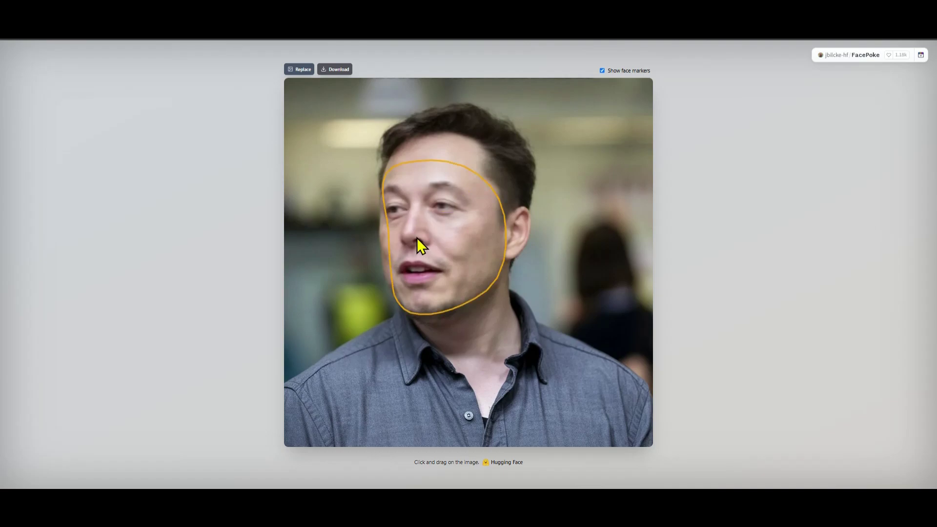
{"action": "mouse_move", "coordinate": [417, 281]}
{"action": "left_mouse_down"}
{"action": "mouse_move", "coordinate": [418, 291]}
{"action": "mouse_move", "coordinate": [417, 267]}
{"action": "mouse_move", "coordinate": [455, 295]}
{"action": "mouse_move", "coordinate": [476, 265]}
{"action": "left_mouse_up"}
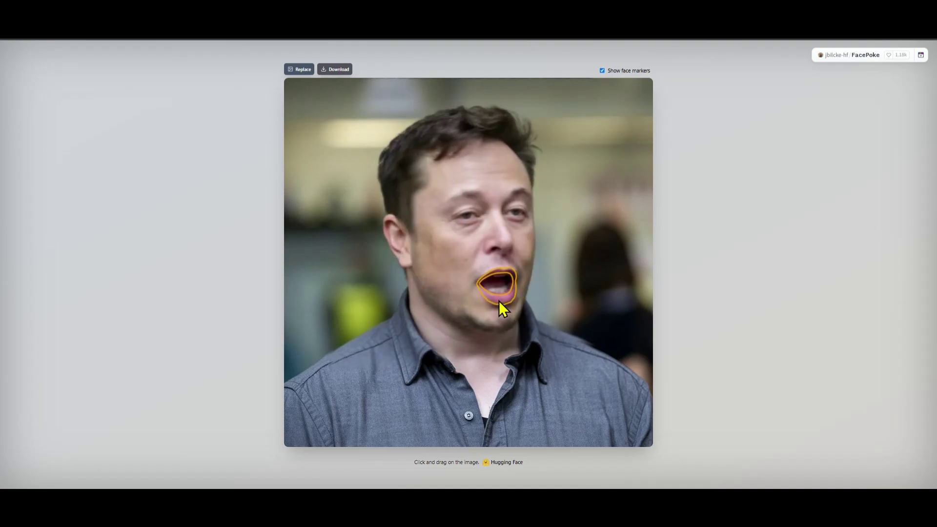
{"action": "left_click_drag", "start_coordinate": [493, 320], "coordinate": [495, 303]}
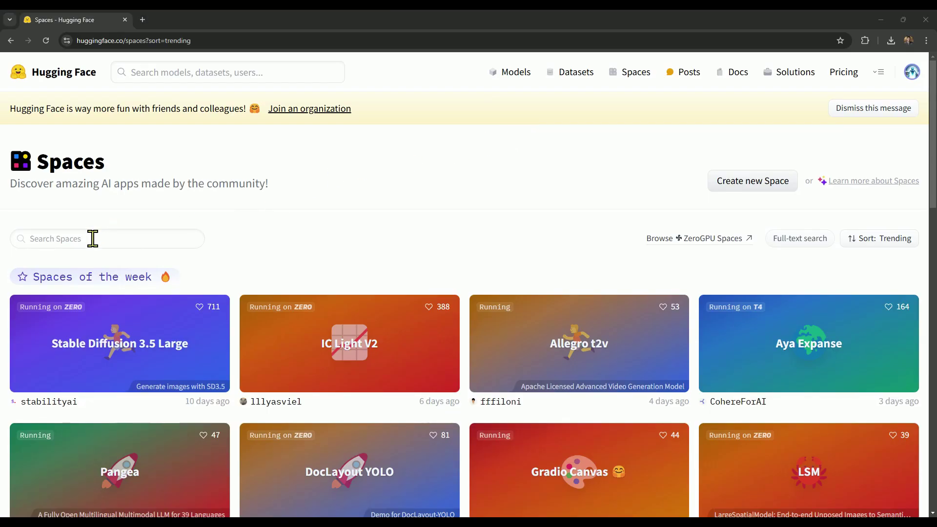
Search Spaces for 'f5 tts' and open the E2-F5-TTS voice-cloning Space's Batched TTS form.
{"action": "left_click", "coordinate": [93, 238]}
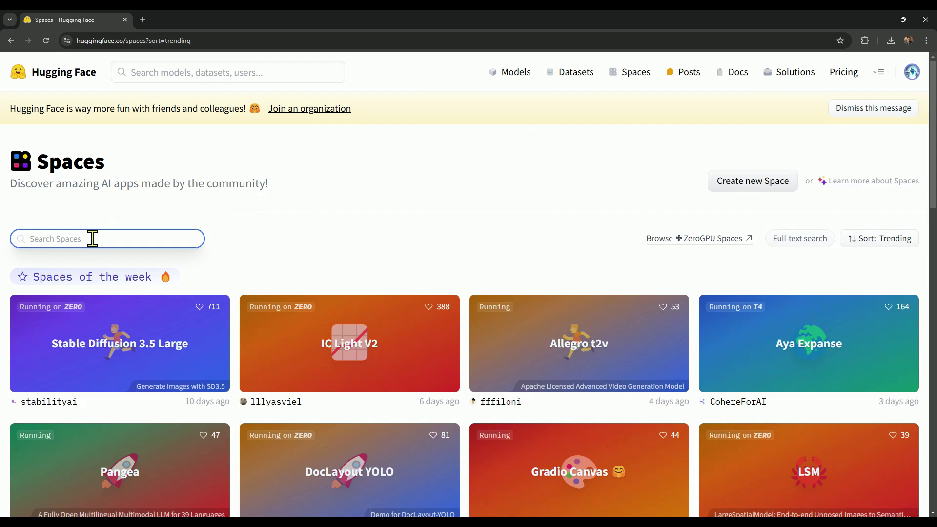
{"action": "type", "text": "f5"}
{"action": "type", "text": " tts"}
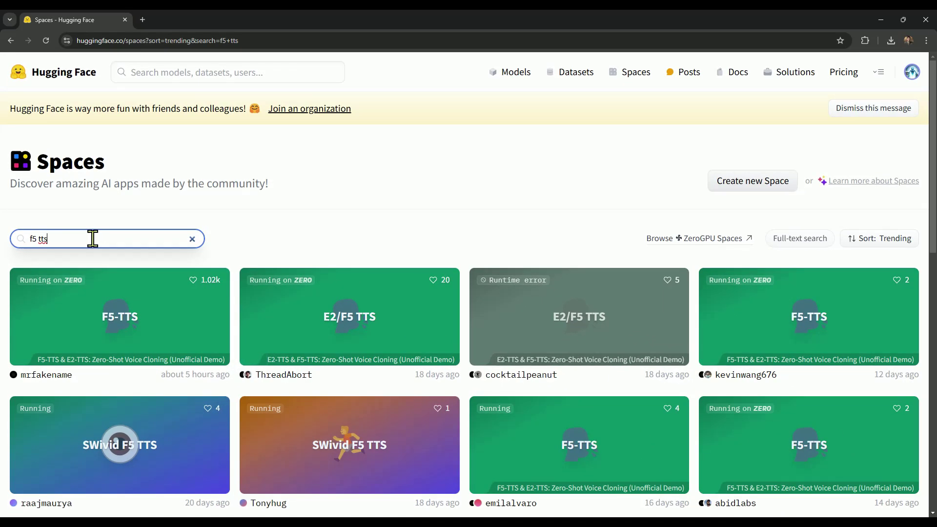
{"action": "left_click_drag", "start_coordinate": [92, 238], "coordinate": [27, 243]}
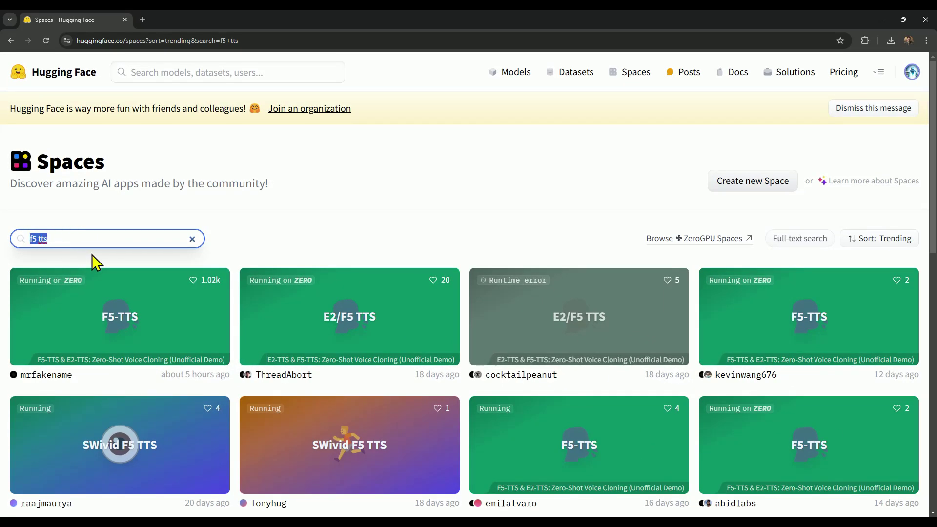
{"action": "left_click", "coordinate": [115, 335]}
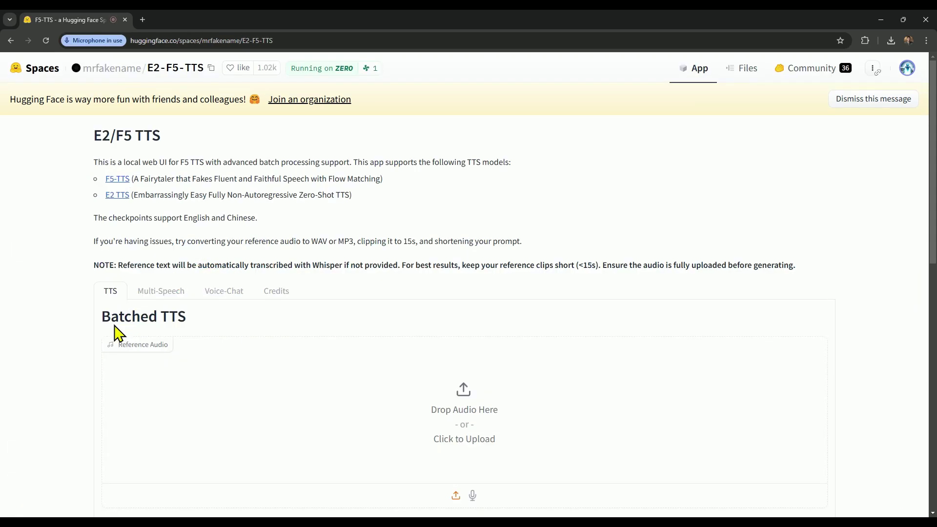
{"action": "scroll", "coordinate": [115, 327], "scroll_direction": "down", "scroll_amount": 10}
{"action": "scroll", "coordinate": [116, 335], "scroll_direction": "up", "scroll_amount": 12}
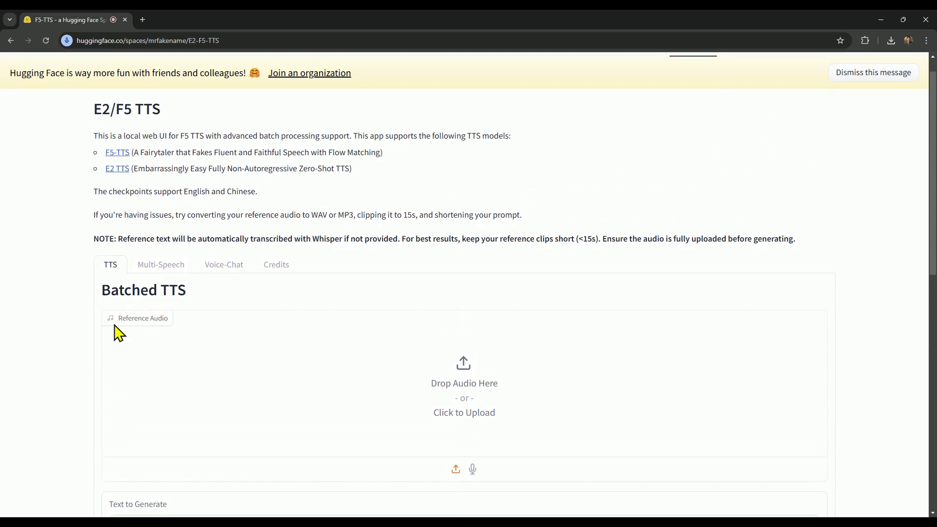
{"action": "scroll", "coordinate": [391, 308], "scroll_direction": "down", "scroll_amount": 3}
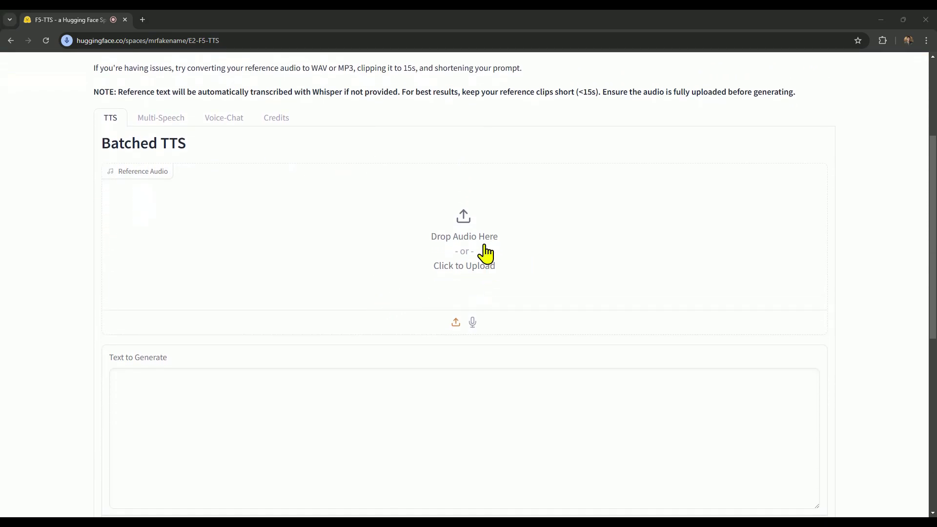
{"action": "scroll", "coordinate": [397, 241], "scroll_direction": "up", "scroll_amount": 3}
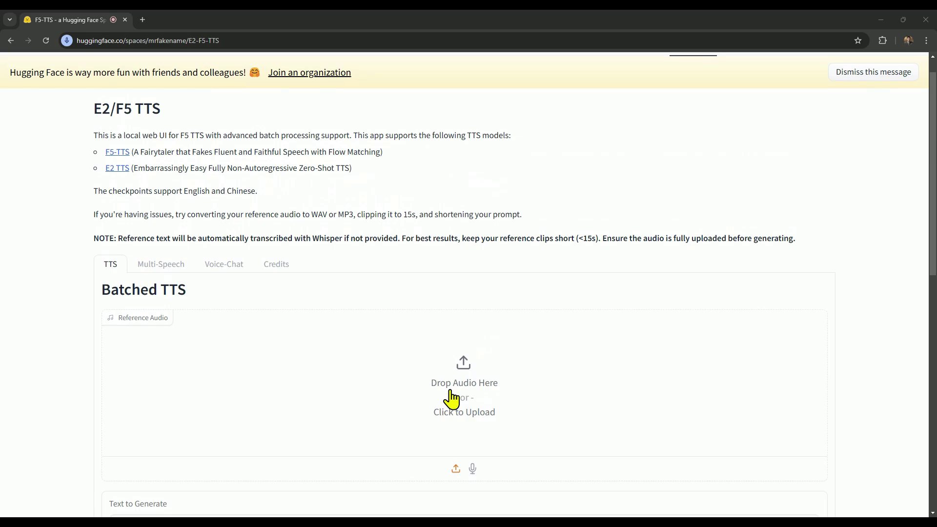
Upload elon.mp3 as the Reference Audio and play the 9-second clip.
{"action": "left_click", "coordinate": [452, 399]}
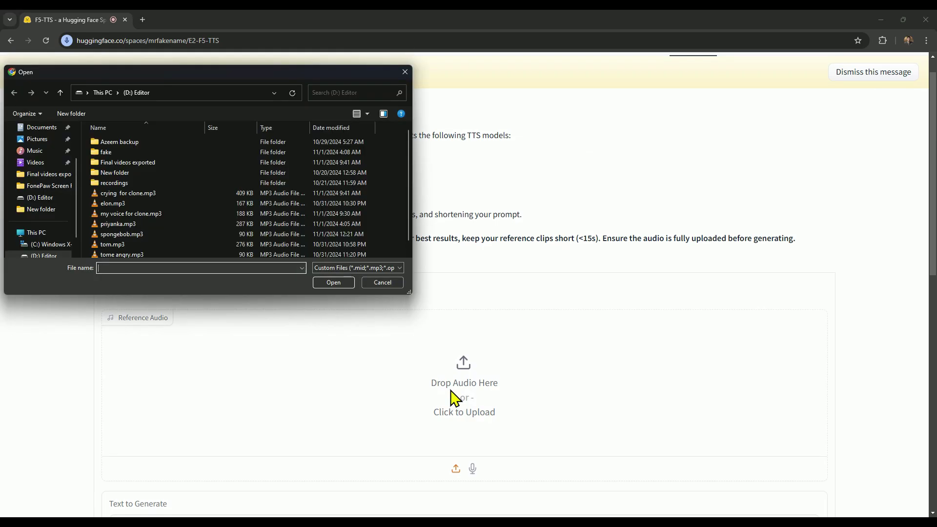
{"action": "double_click", "coordinate": [108, 204]}
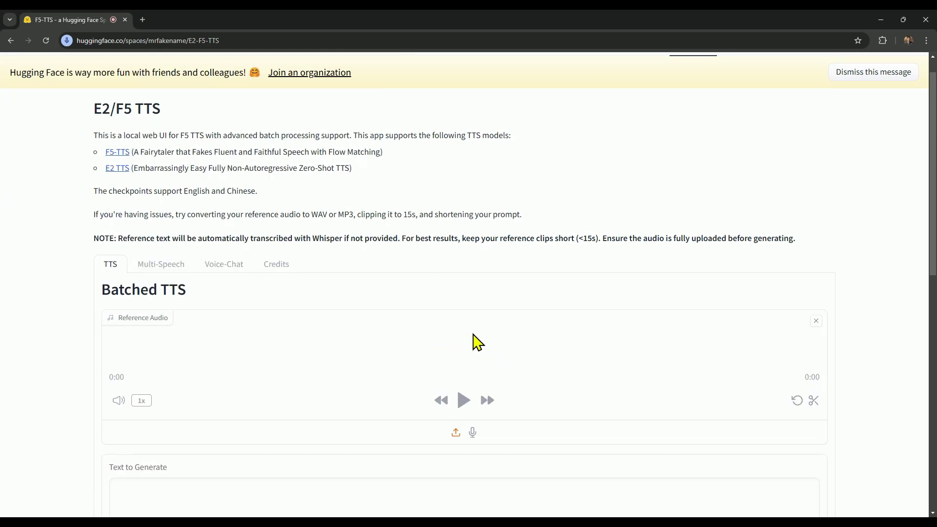
{"action": "scroll", "coordinate": [474, 342], "scroll_direction": "down", "scroll_amount": 1}
{"action": "left_click", "coordinate": [464, 353]}
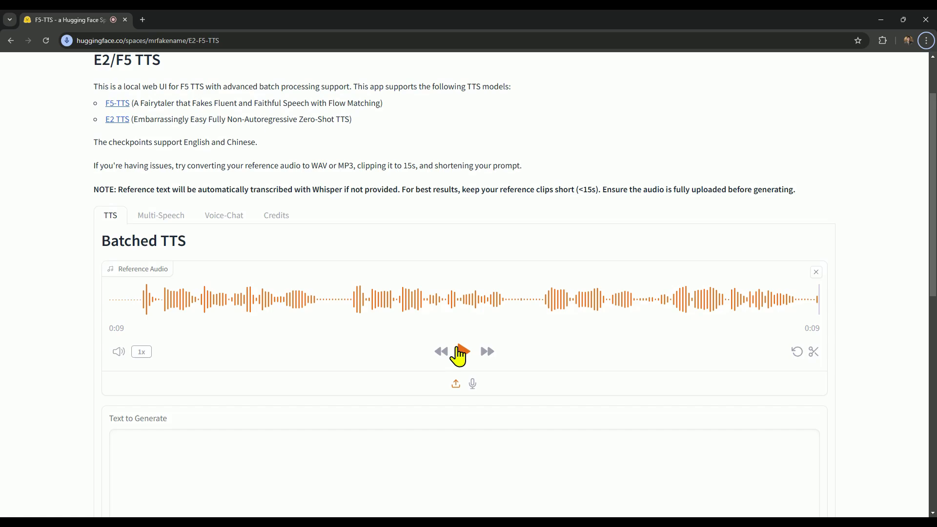
Paste a short vision-for-the-future self-introduction into Text to Generate and synthesize it with F5-TTS.
{"action": "scroll", "coordinate": [458, 355], "scroll_direction": "down", "scroll_amount": 4}
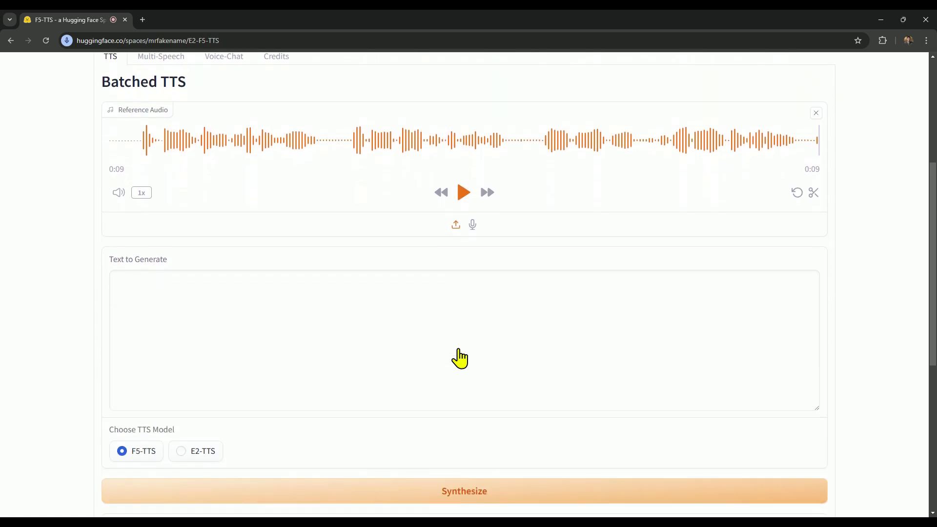
{"action": "left_click_drag", "start_coordinate": [170, 233], "coordinate": [112, 226]}
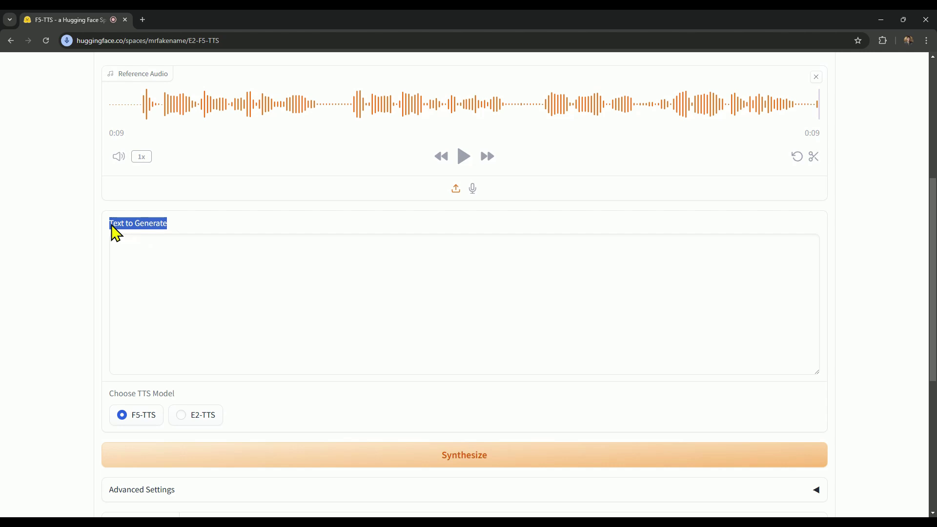
{"action": "left_click", "coordinate": [139, 255]}
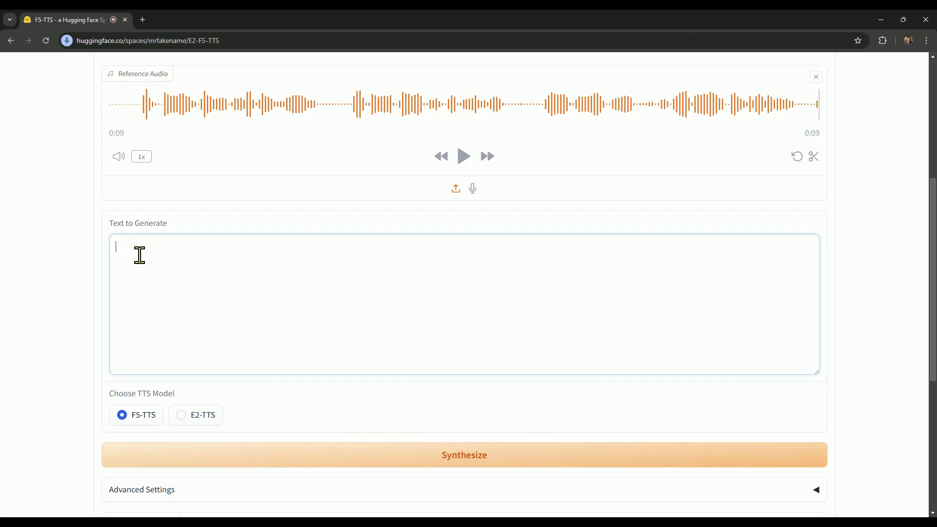
{"action": "type", "text": "this is Elon Musk. I'm excited to share my vision for the future. Innovation drives us forward, and we must embrace technology to create a sustainable world."}
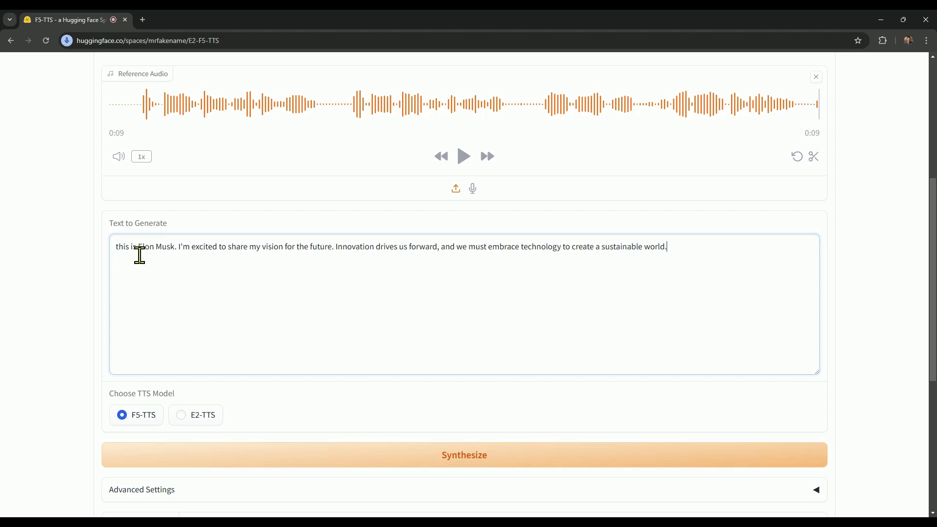
{"action": "scroll", "coordinate": [200, 276], "scroll_direction": "down", "scroll_amount": 3}
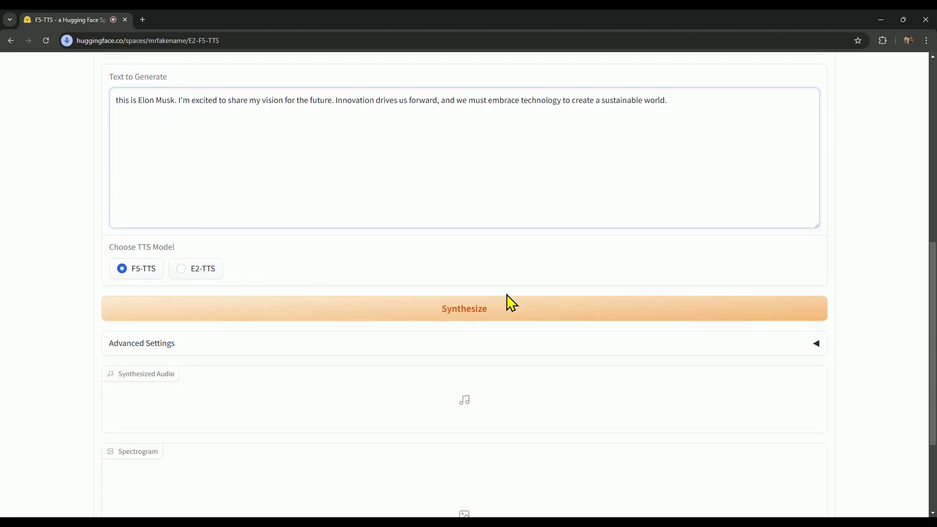
{"action": "left_click", "coordinate": [454, 316]}
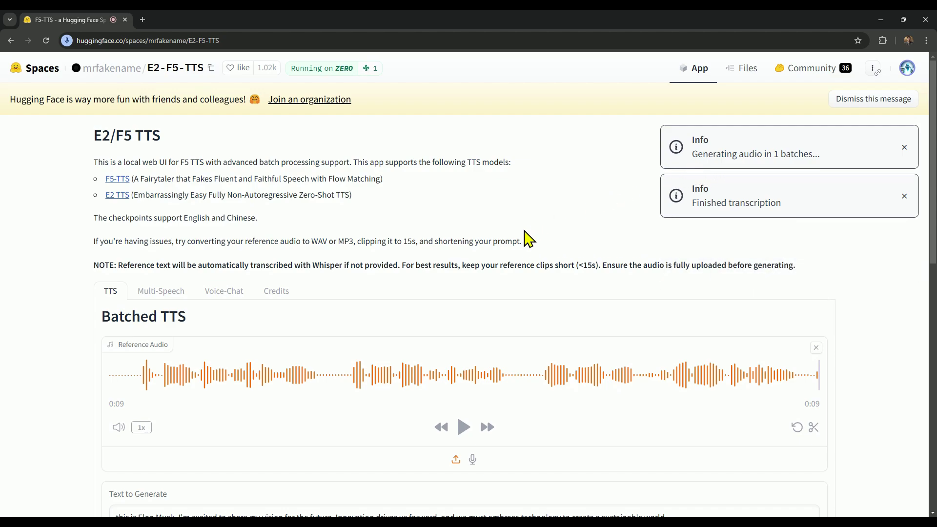
Play the 12-second synthesized audio shown above its spectrogram.
{"action": "scroll", "coordinate": [485, 238], "scroll_direction": "down", "scroll_amount": 8}
{"action": "scroll", "coordinate": [480, 239], "scroll_direction": "down", "scroll_amount": 3}
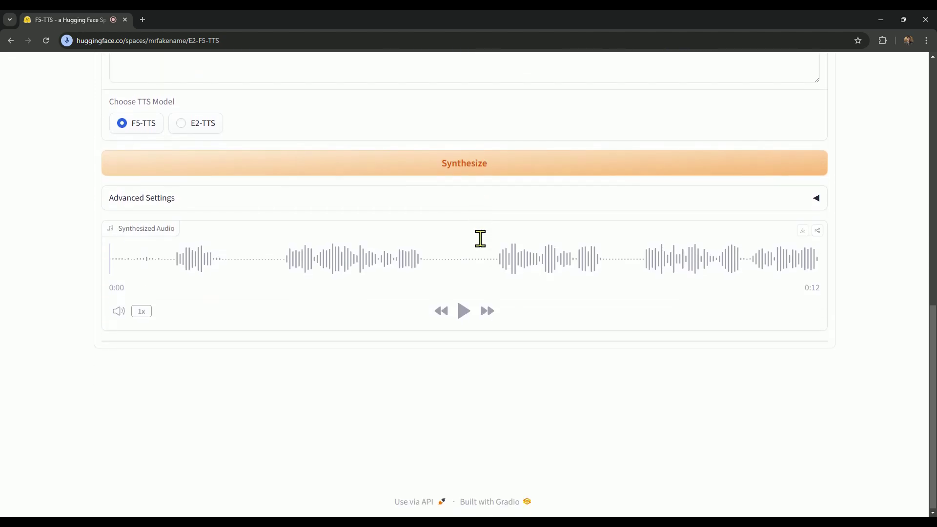
{"action": "left_click", "coordinate": [462, 312]}
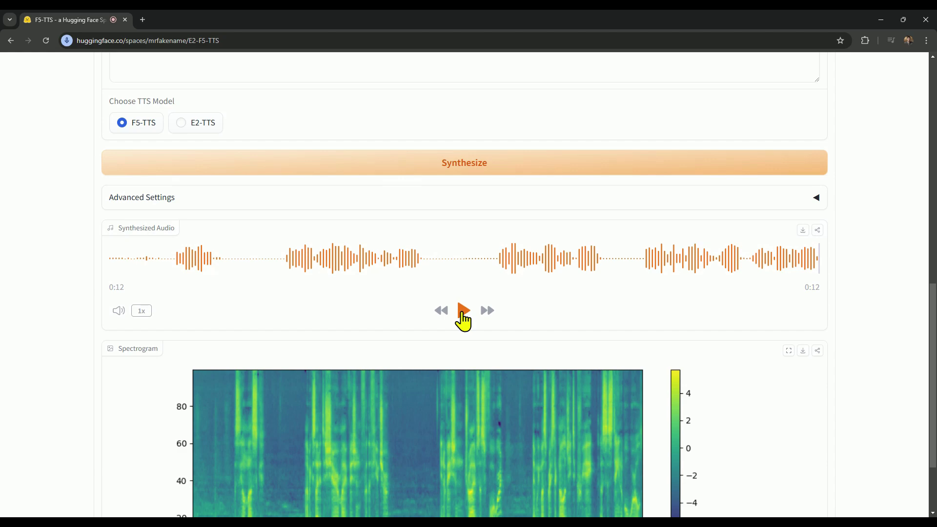
Enable Remove Silences in Advanced Settings and run Synthesize again.
{"action": "left_click", "coordinate": [453, 204]}
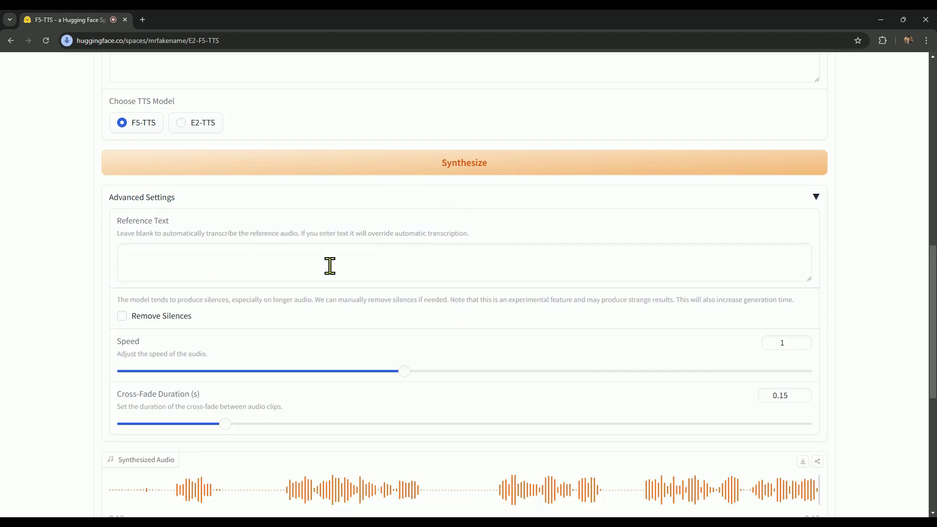
{"action": "left_click", "coordinate": [124, 317]}
{"action": "left_click", "coordinate": [569, 201]}
{"action": "left_click", "coordinate": [449, 165]}
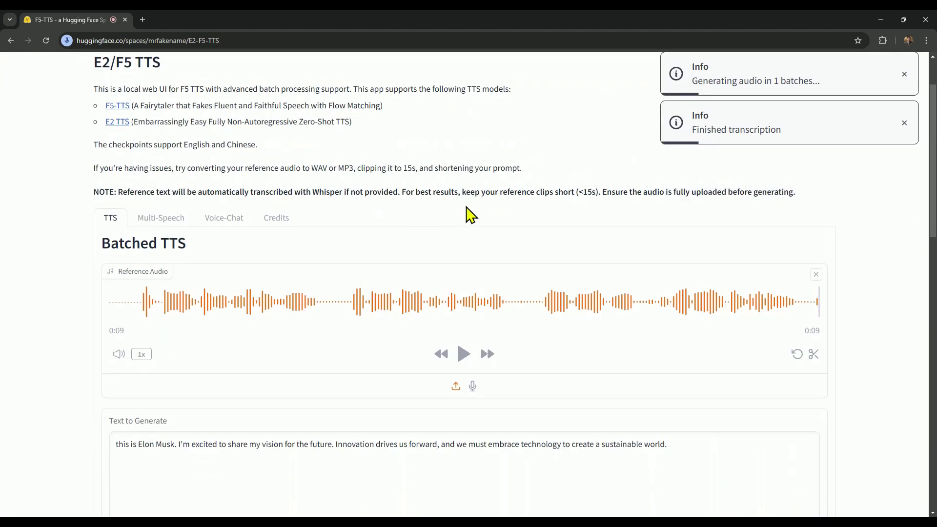
Play the regenerated 12-second synthesized audio made with silences removed.
{"action": "scroll", "coordinate": [466, 403], "scroll_direction": "down", "scroll_amount": 10}
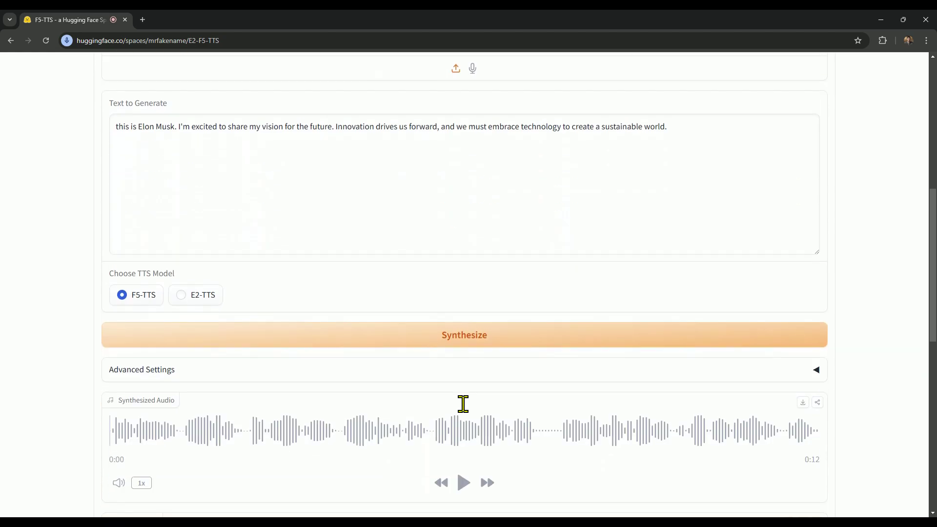
{"action": "left_click", "coordinate": [463, 387]}
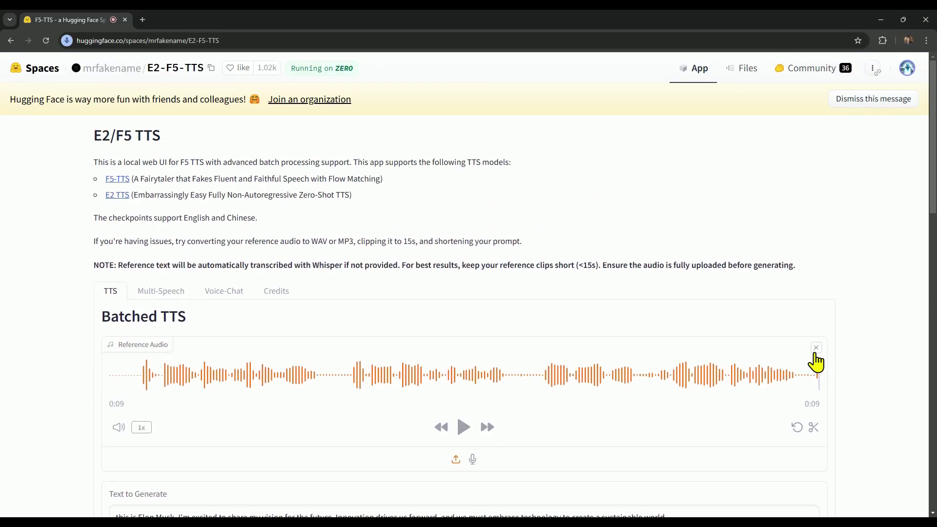
Replace the reference audio with priyanka.mp3 and play the 18-second clip.
{"action": "left_click", "coordinate": [816, 348]}
{"action": "scroll", "coordinate": [458, 322], "scroll_direction": "down", "scroll_amount": 2}
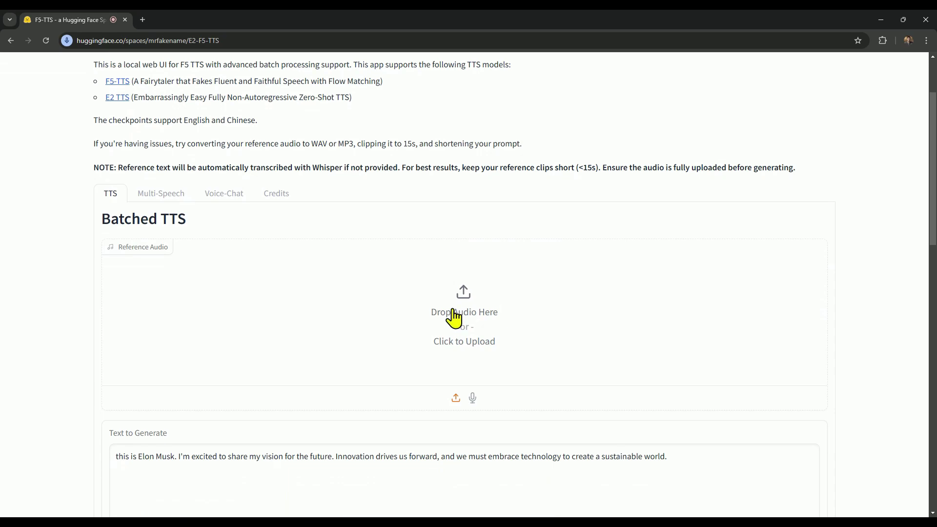
{"action": "left_click", "coordinate": [454, 318]}
{"action": "scroll", "coordinate": [148, 251], "scroll_direction": "down", "scroll_amount": 1}
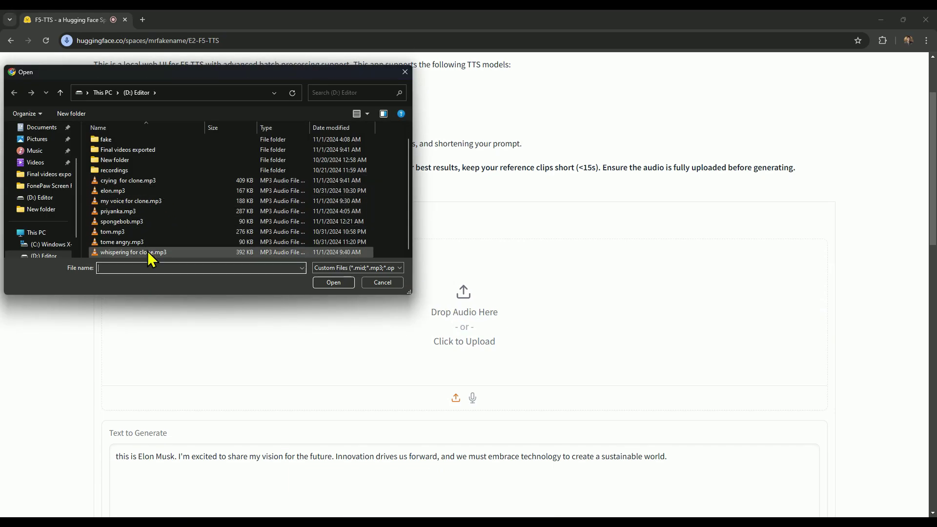
{"action": "double_click", "coordinate": [132, 213]}
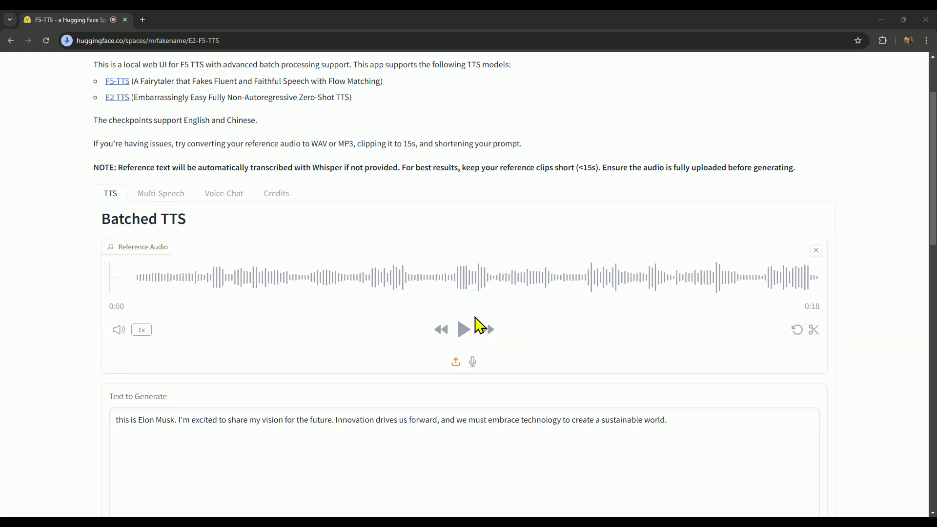
{"action": "left_click", "coordinate": [460, 332]}
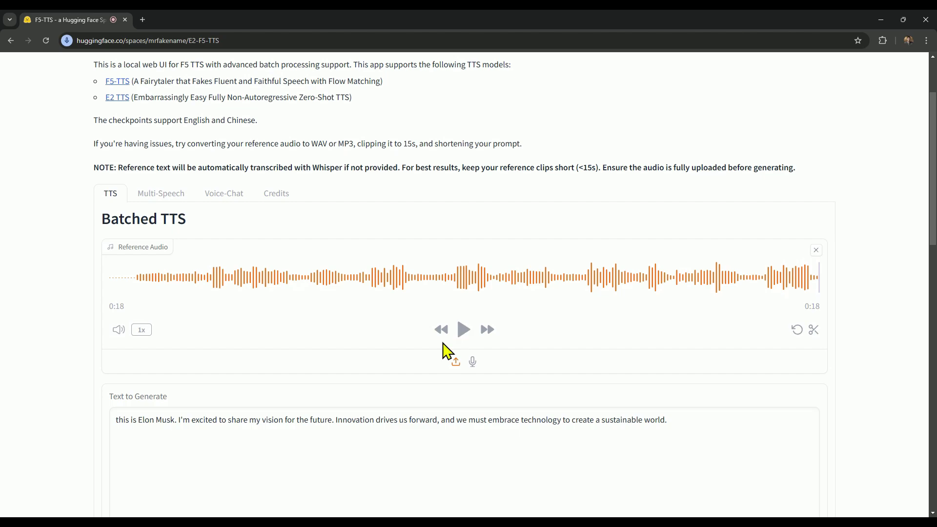
Paste the new speaker's name over the opening words, synthesize, and play the 17-second result.
{"action": "left_click_drag", "start_coordinate": [175, 420], "coordinate": [116, 420]}
{"action": "type", "text": "this is Priyanka"}
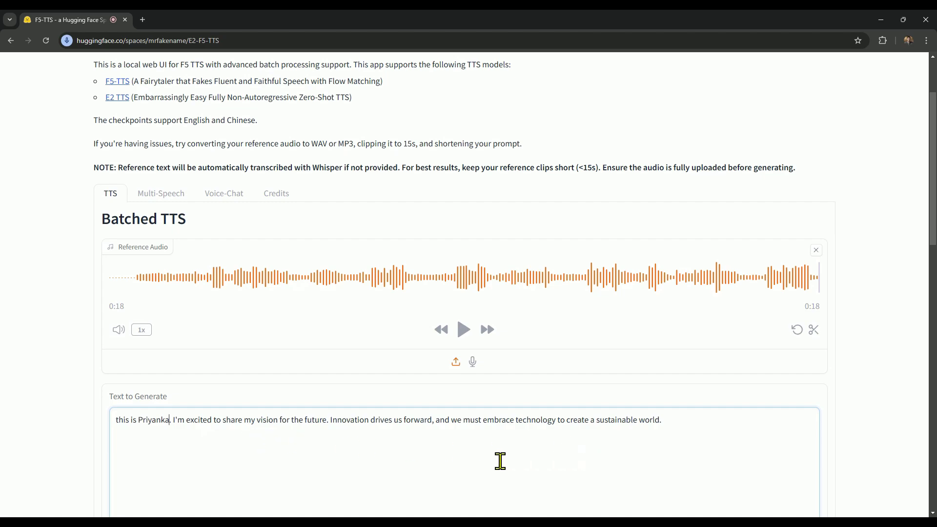
{"action": "scroll", "coordinate": [500, 460], "scroll_direction": "down", "scroll_amount": 6}
{"action": "left_click", "coordinate": [451, 336]}
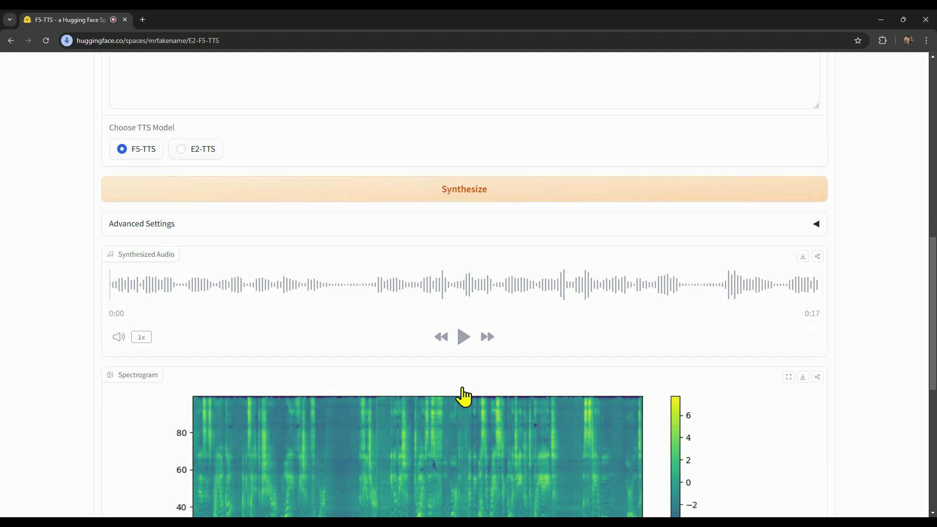
{"action": "left_click", "coordinate": [463, 337]}
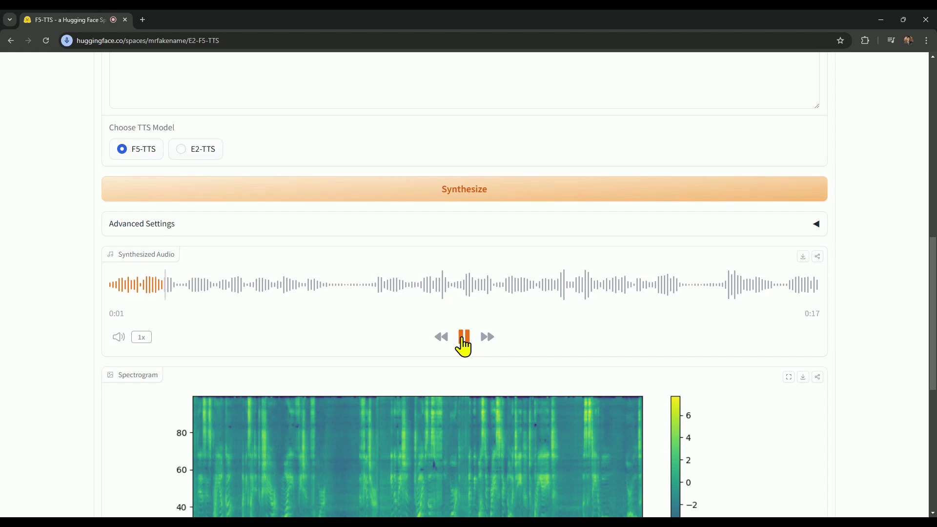